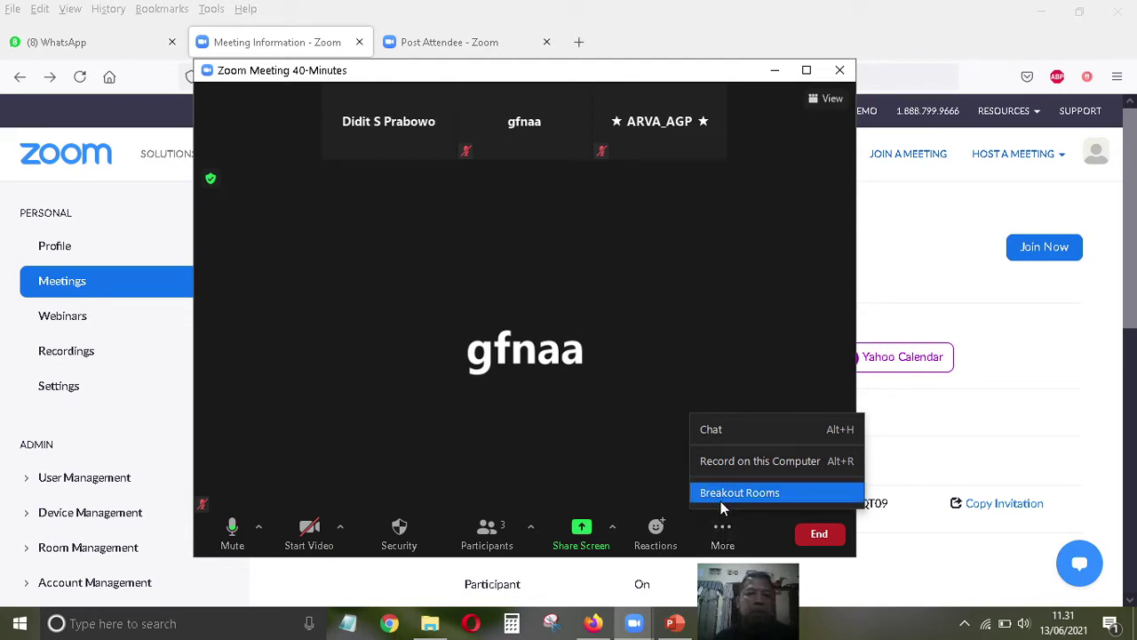
Step: Switch to the Zoom web portal and, in the advanced in-meeting settings, turn Breakout room off and back on
{"action": "left_click", "coordinate": [304, 45]}
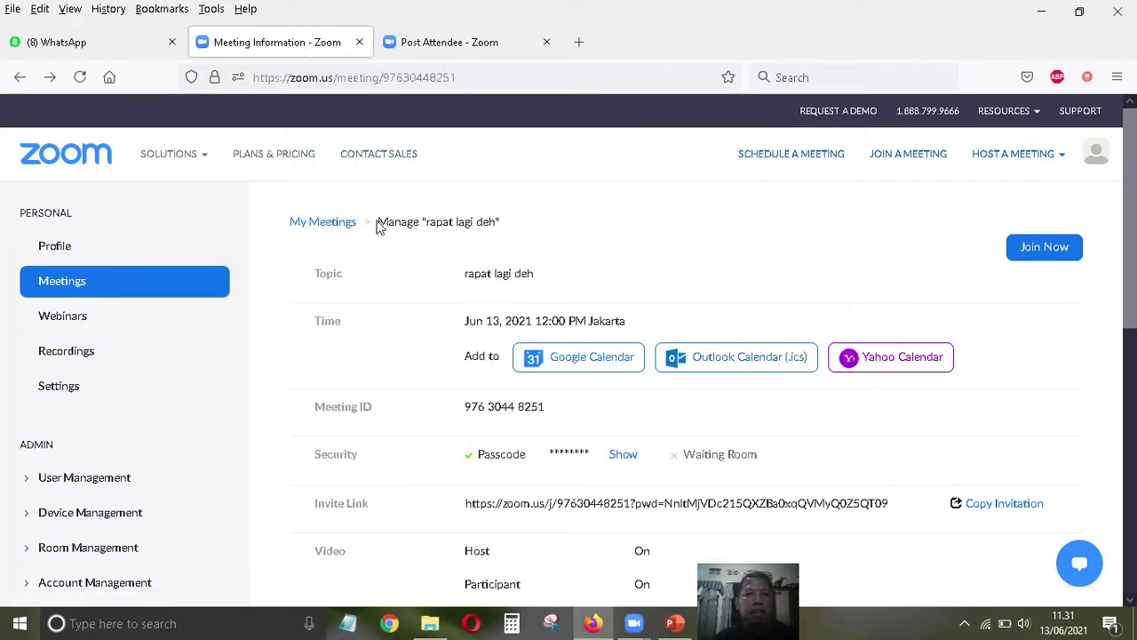
{"action": "scroll", "coordinate": [431, 242], "scroll_direction": "down", "scroll_amount": 4}
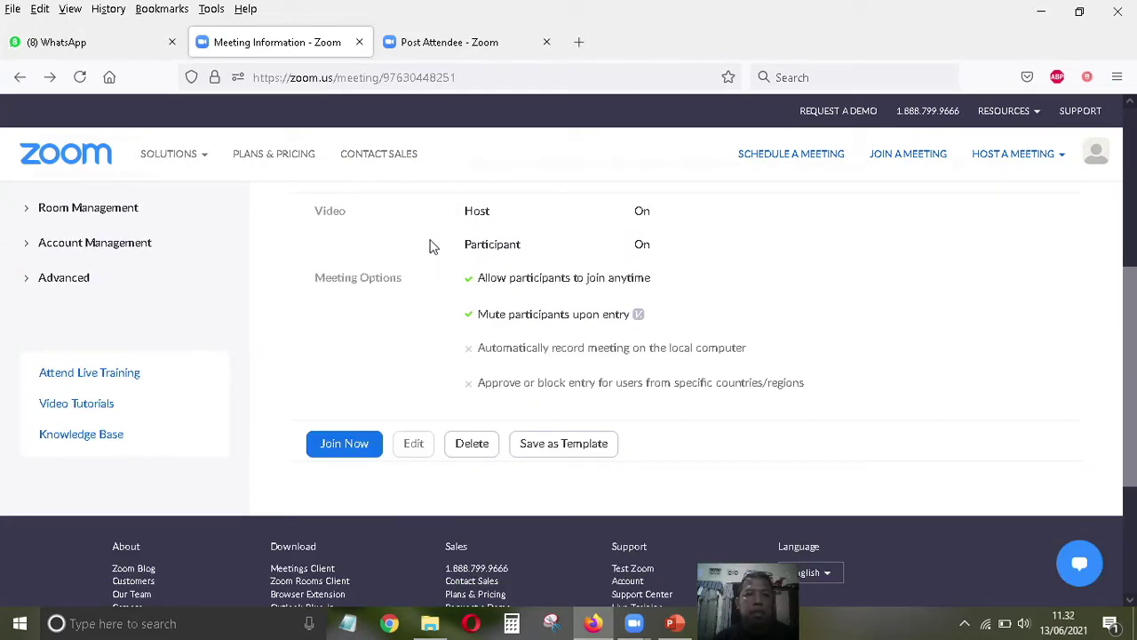
{"action": "scroll", "coordinate": [431, 246], "scroll_direction": "up", "scroll_amount": 4}
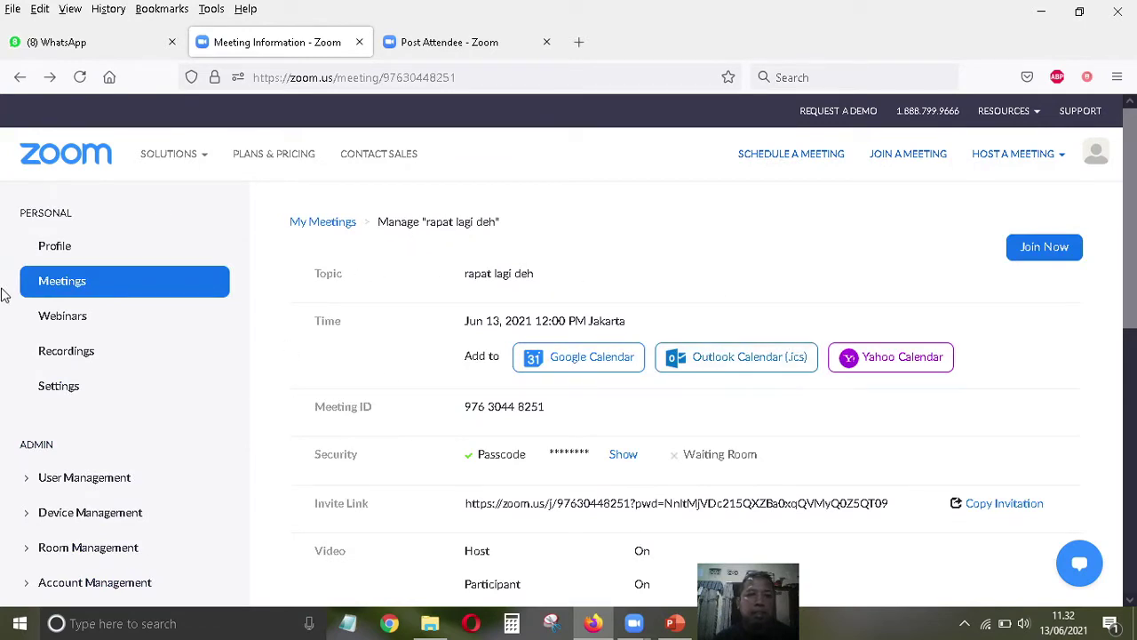
{"action": "left_click", "coordinate": [55, 387]}
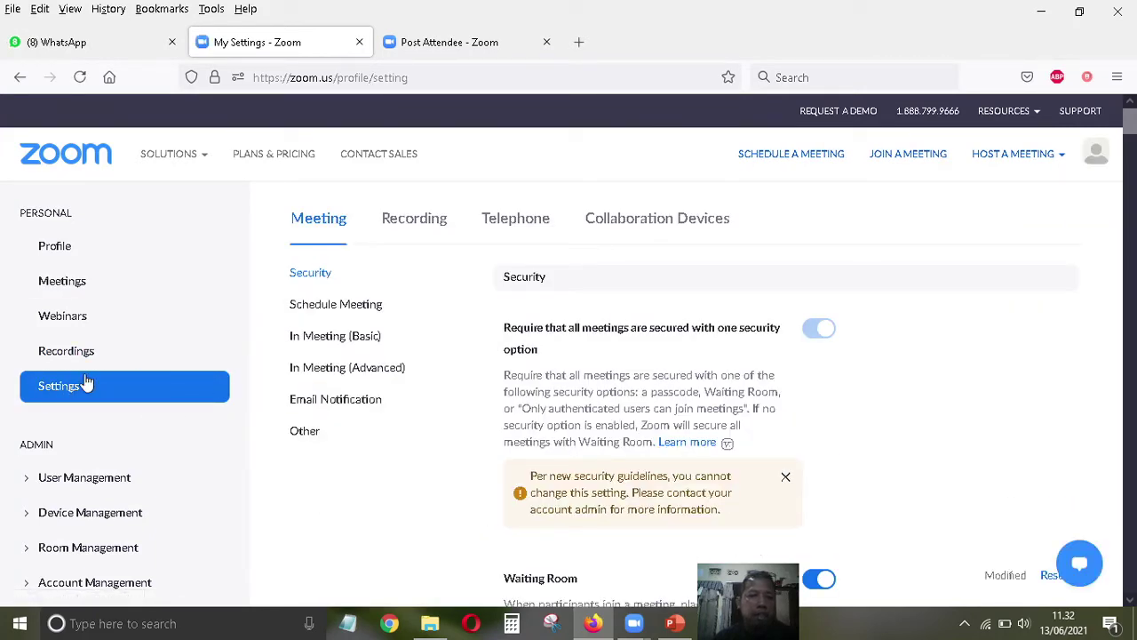
{"action": "left_click", "coordinate": [322, 371]}
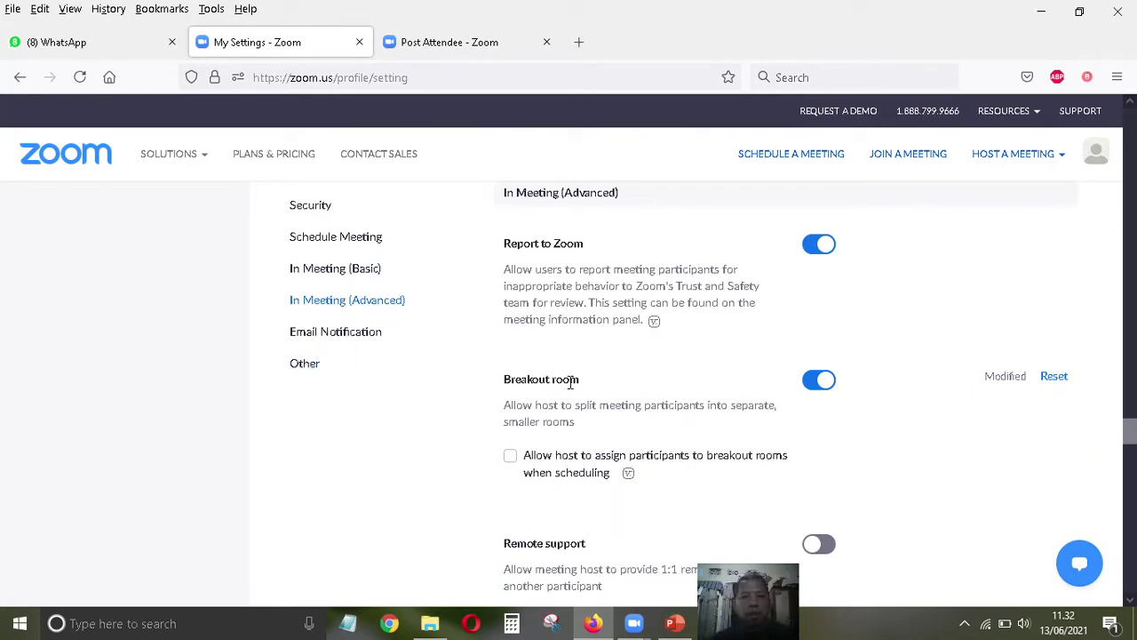
{"action": "left_click", "coordinate": [806, 385]}
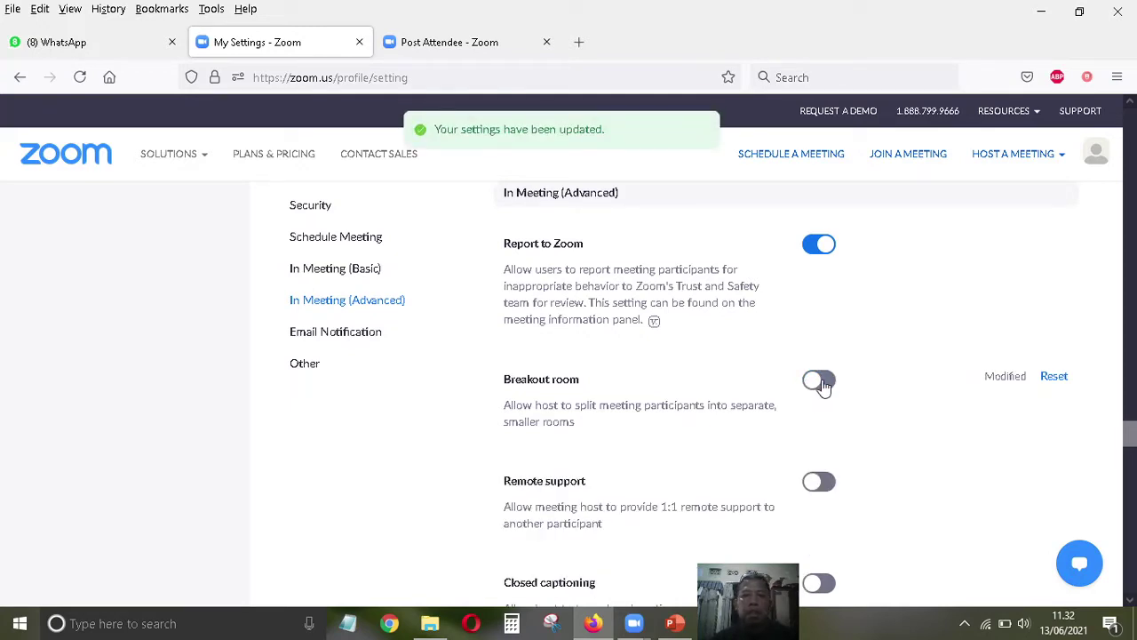
{"action": "left_click", "coordinate": [824, 383]}
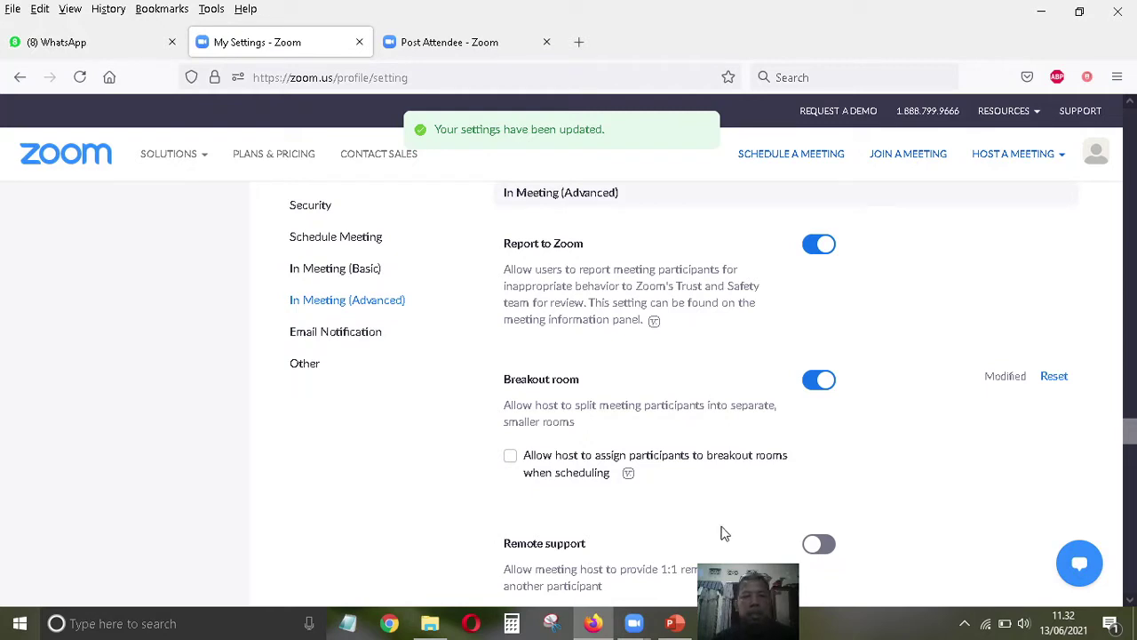
Step: Switch back to the Zoom meeting and create 2 breakout rooms with participants assigned manually
{"action": "mouse_move", "coordinate": [636, 617]}
{"action": "left_click", "coordinate": [683, 581]}
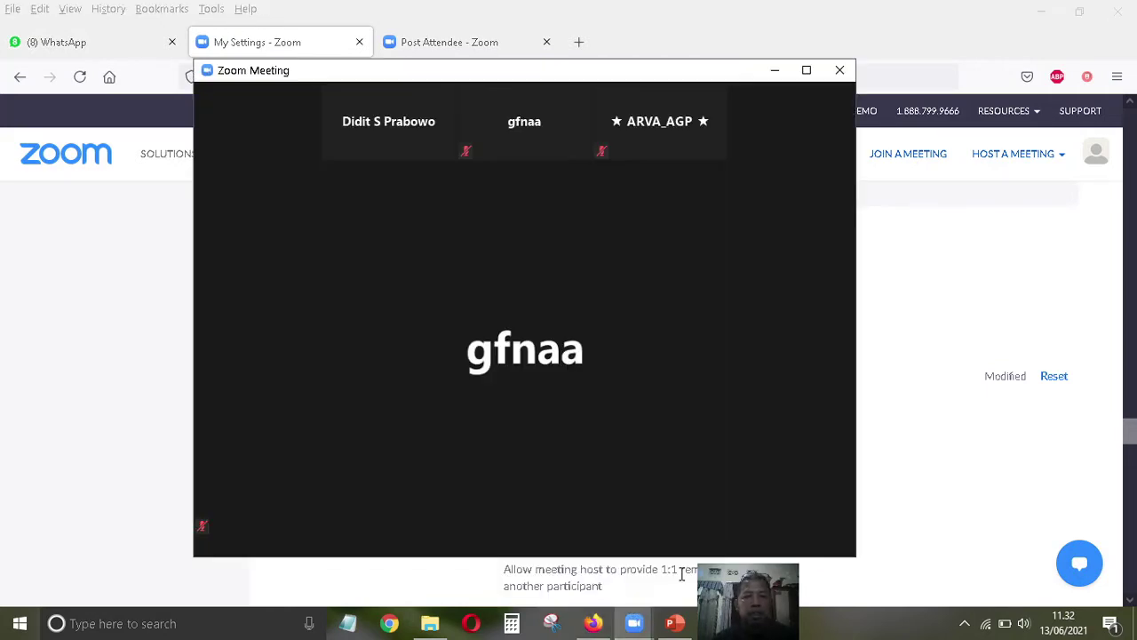
{"action": "mouse_move", "coordinate": [346, 376]}
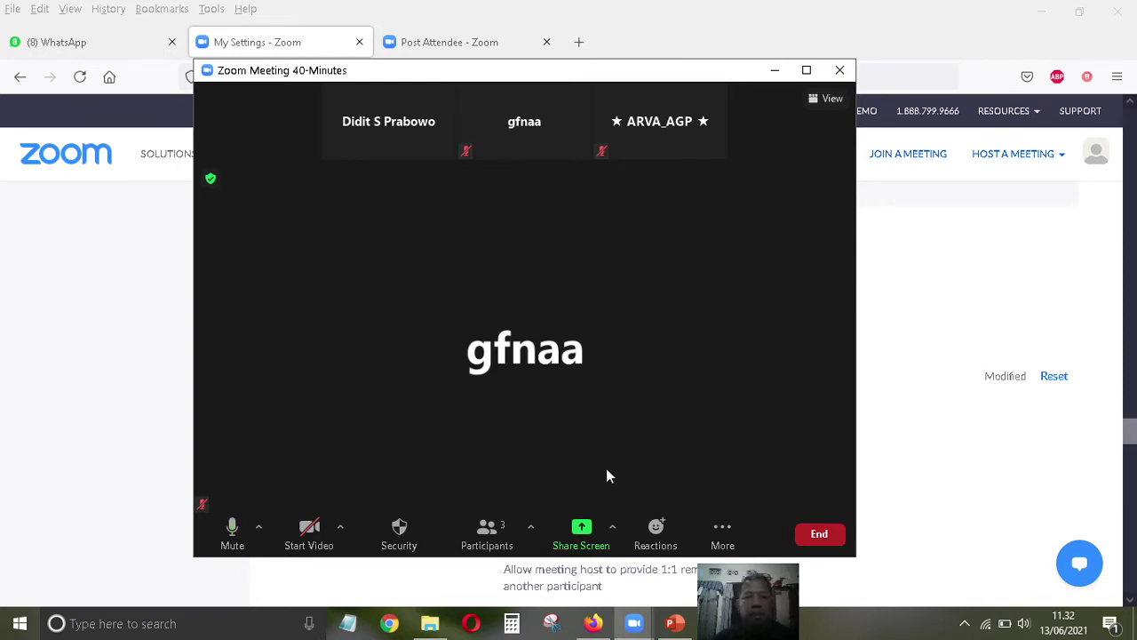
{"action": "left_click", "coordinate": [725, 527]}
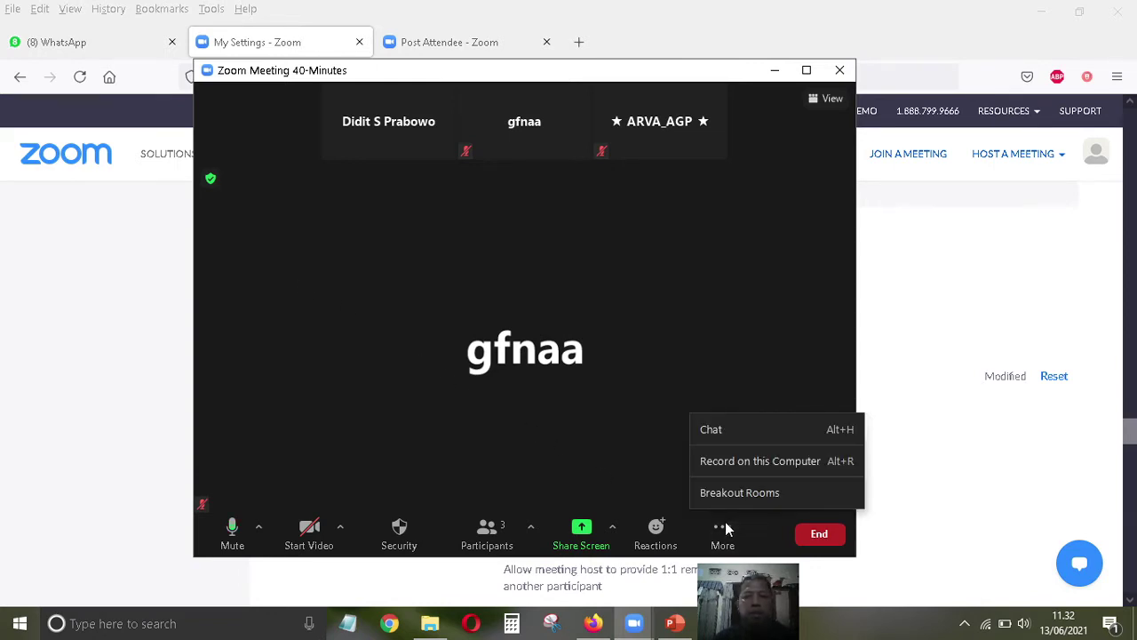
{"action": "left_click", "coordinate": [769, 492]}
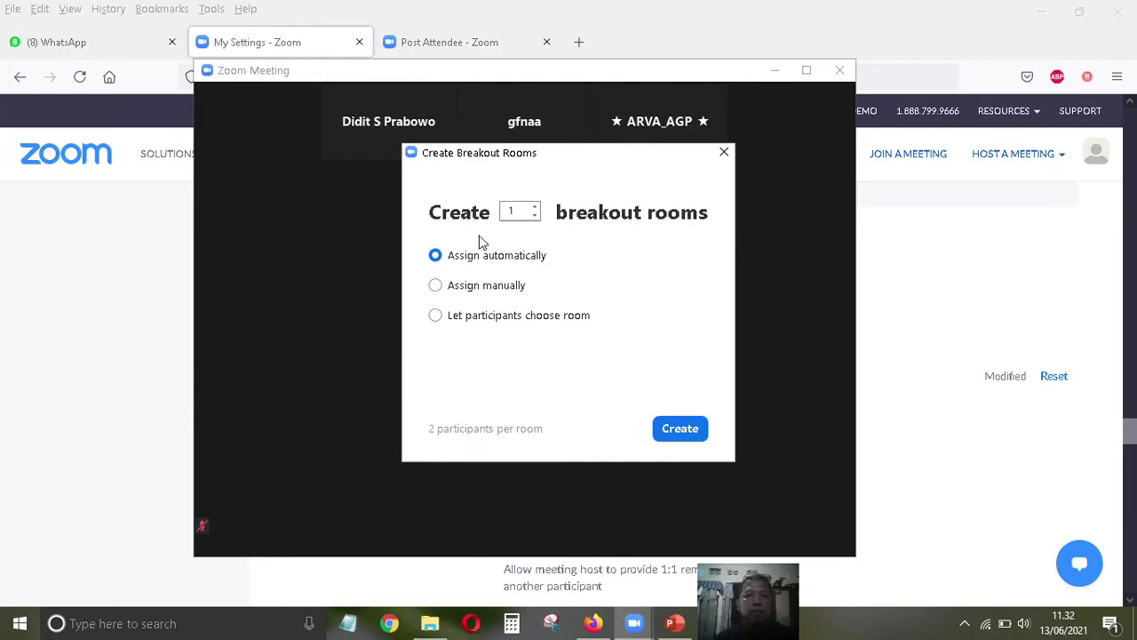
{"action": "left_click", "coordinate": [435, 286]}
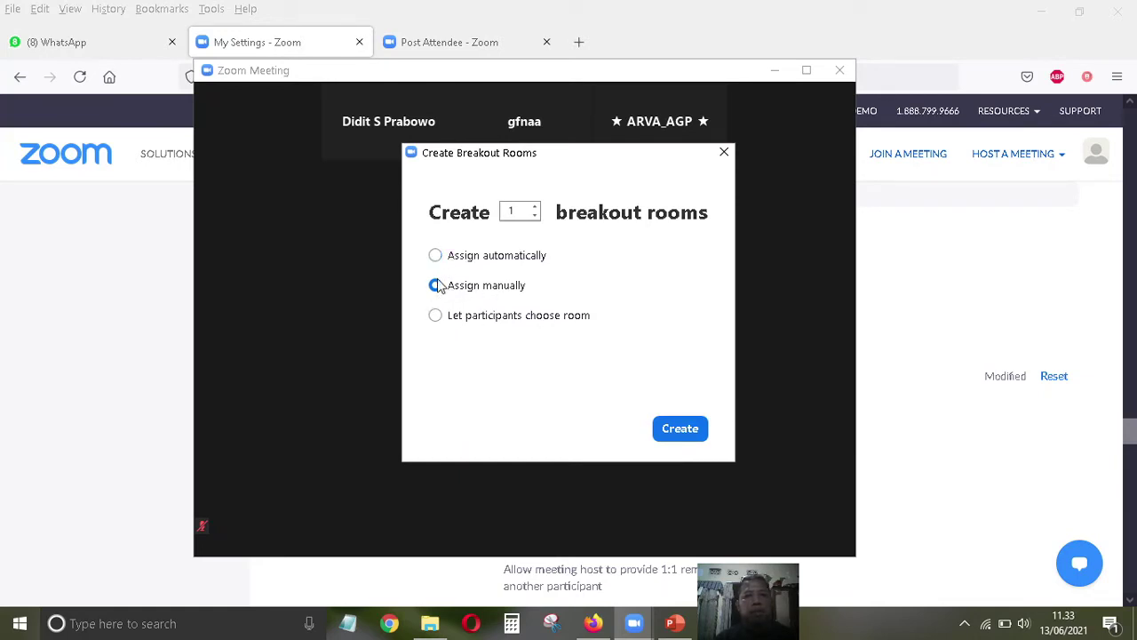
{"action": "left_click", "coordinate": [435, 255]}
{"action": "left_click", "coordinate": [436, 288]}
{"action": "left_click", "coordinate": [536, 209]}
{"action": "left_click", "coordinate": [679, 432]}
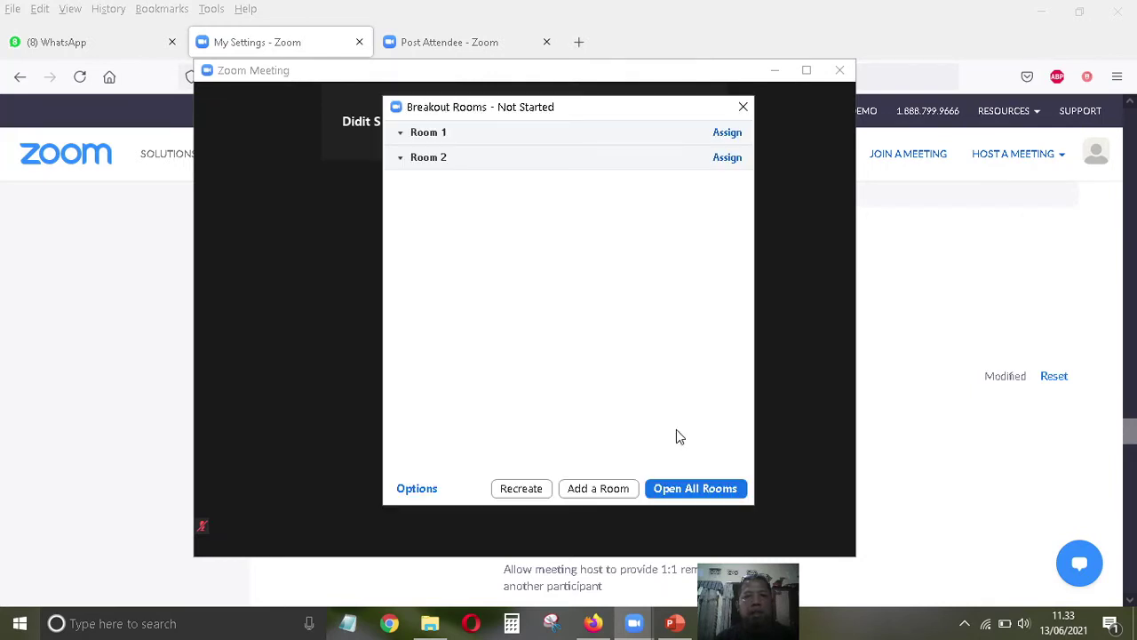
Step: Assign both available participants to Room 2
{"action": "mouse_move", "coordinate": [451, 157]}
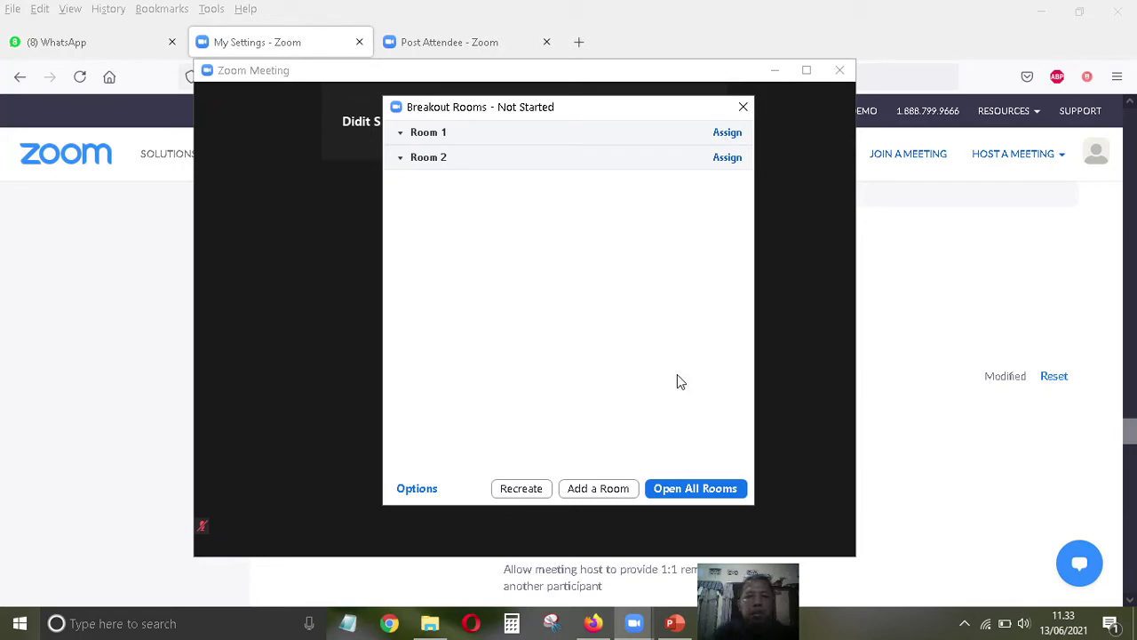
{"action": "left_click", "coordinate": [728, 135]}
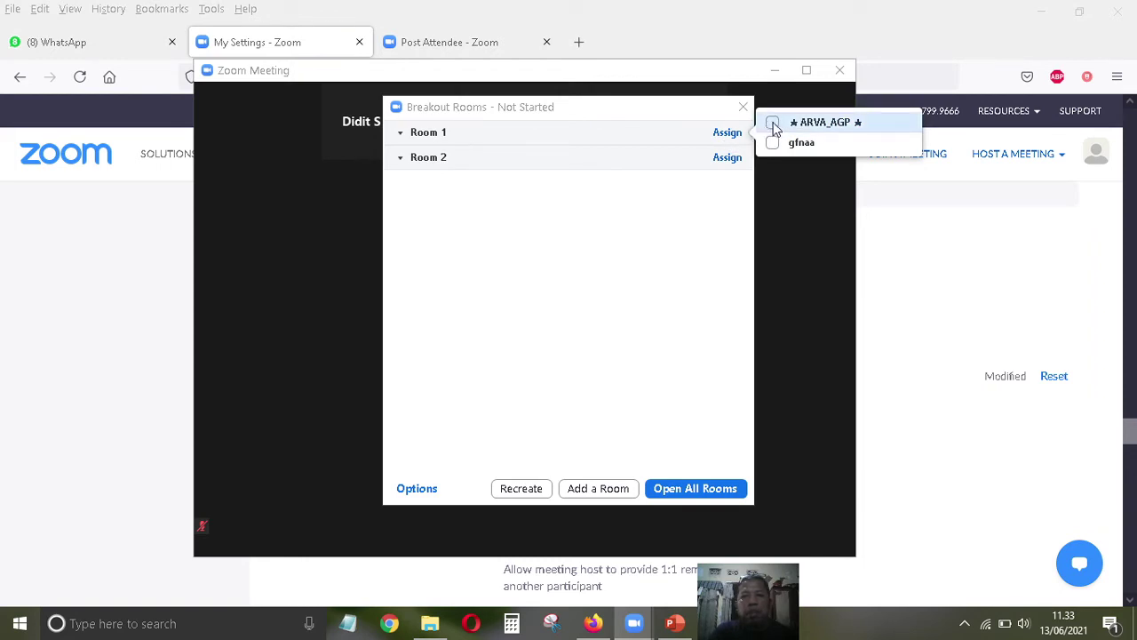
{"action": "left_click", "coordinate": [729, 160]}
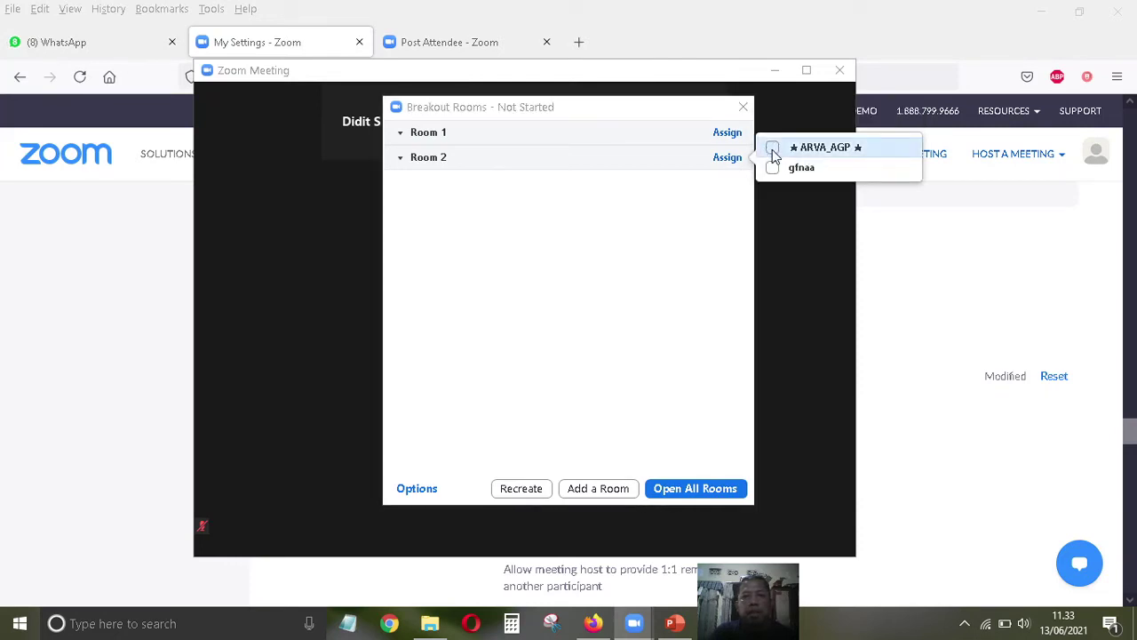
{"action": "left_click", "coordinate": [773, 149]}
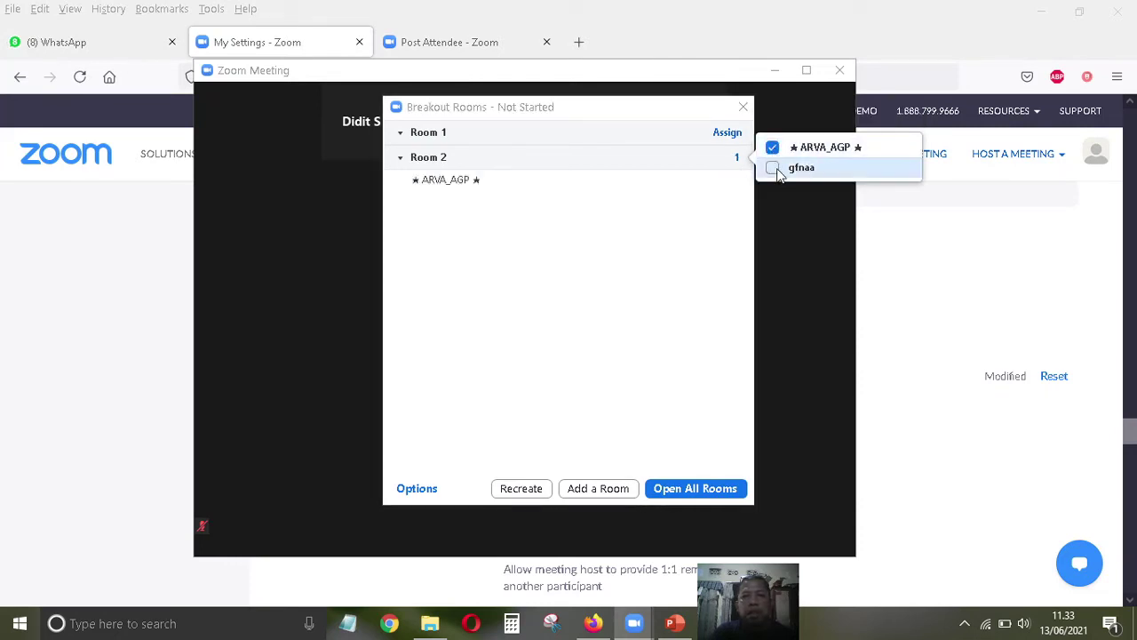
{"action": "left_click", "coordinate": [772, 168]}
{"action": "left_click", "coordinate": [727, 202]}
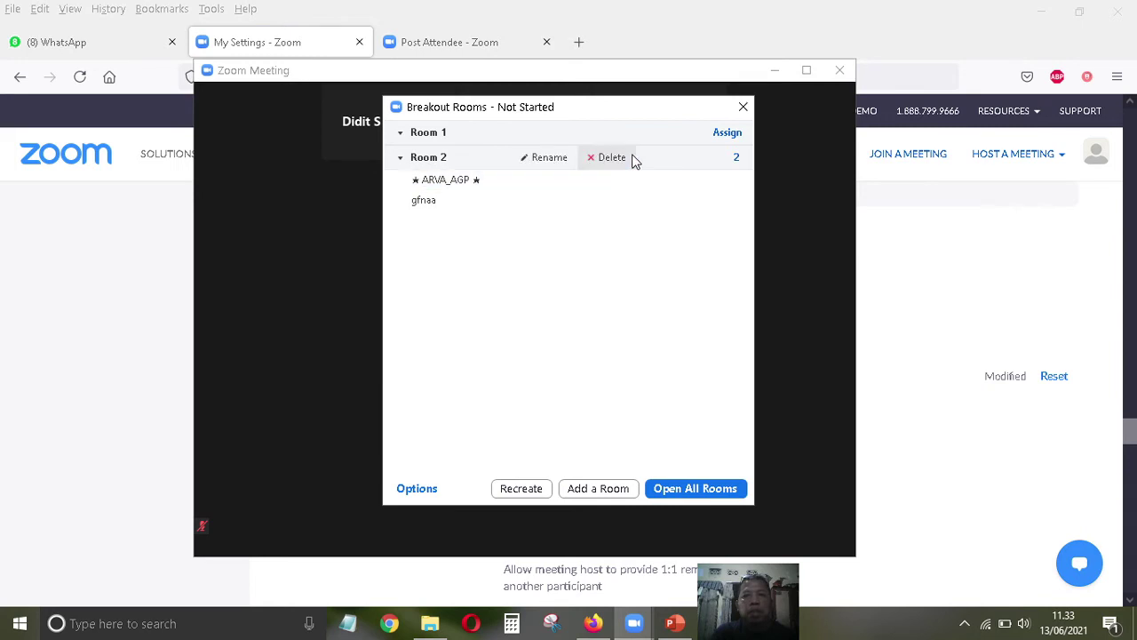
Step: Move the second participant listed under Room 2 to Room 1
{"action": "mouse_move", "coordinate": [512, 131]}
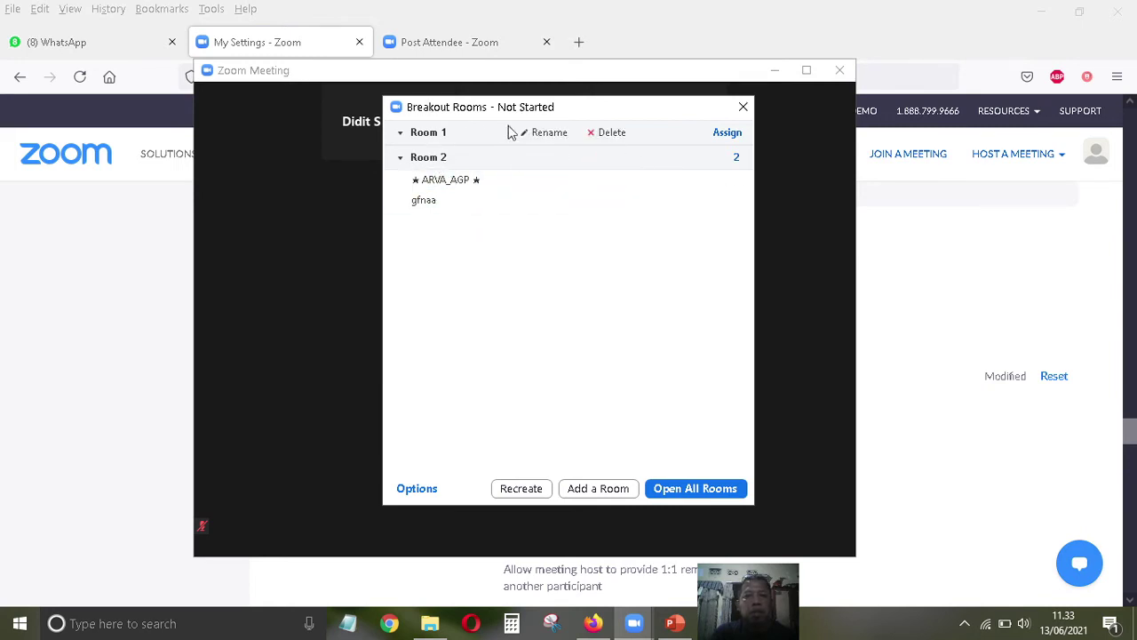
{"action": "left_click", "coordinate": [729, 138]}
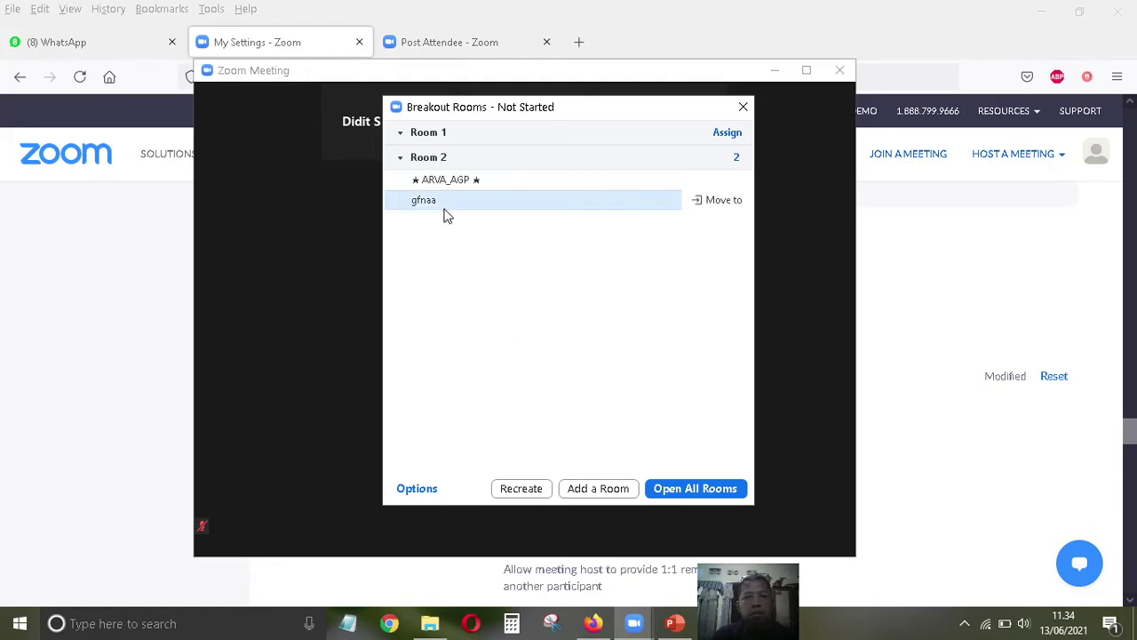
{"action": "left_click", "coordinate": [724, 202]}
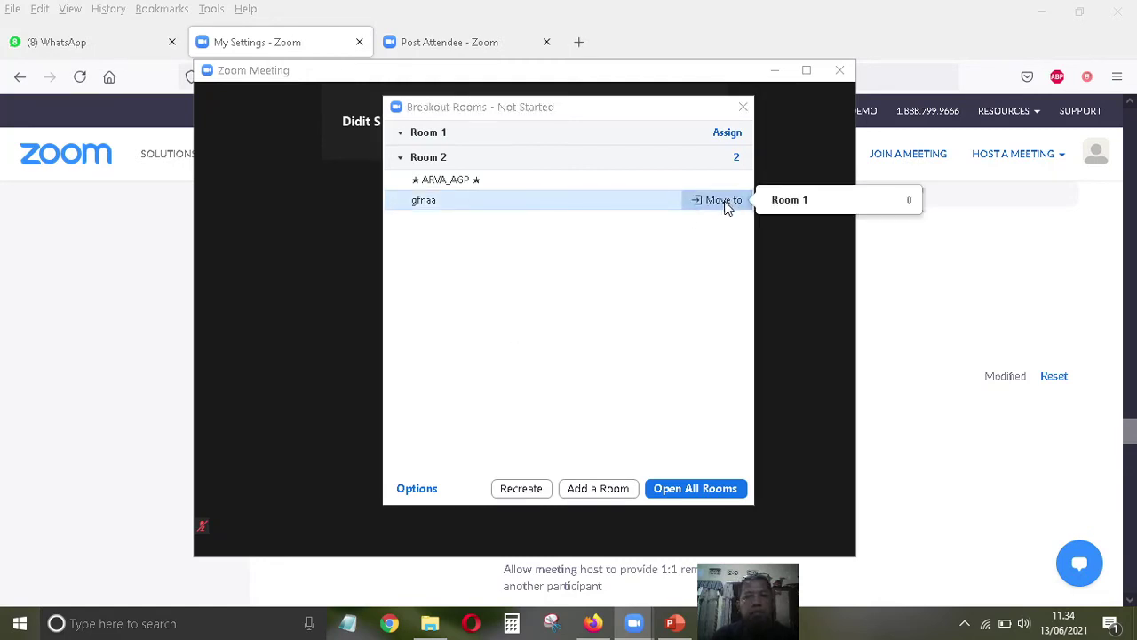
{"action": "left_click", "coordinate": [802, 203]}
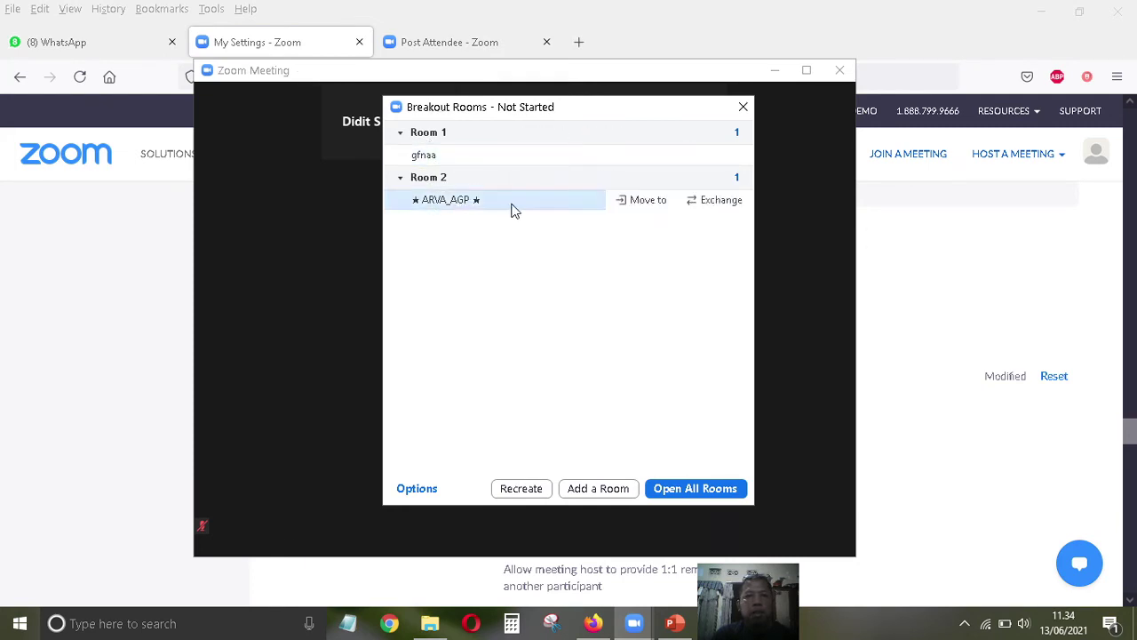
Step: Rename Room 1 as IPS and Room 2 as IPA
{"action": "left_click", "coordinate": [544, 134]}
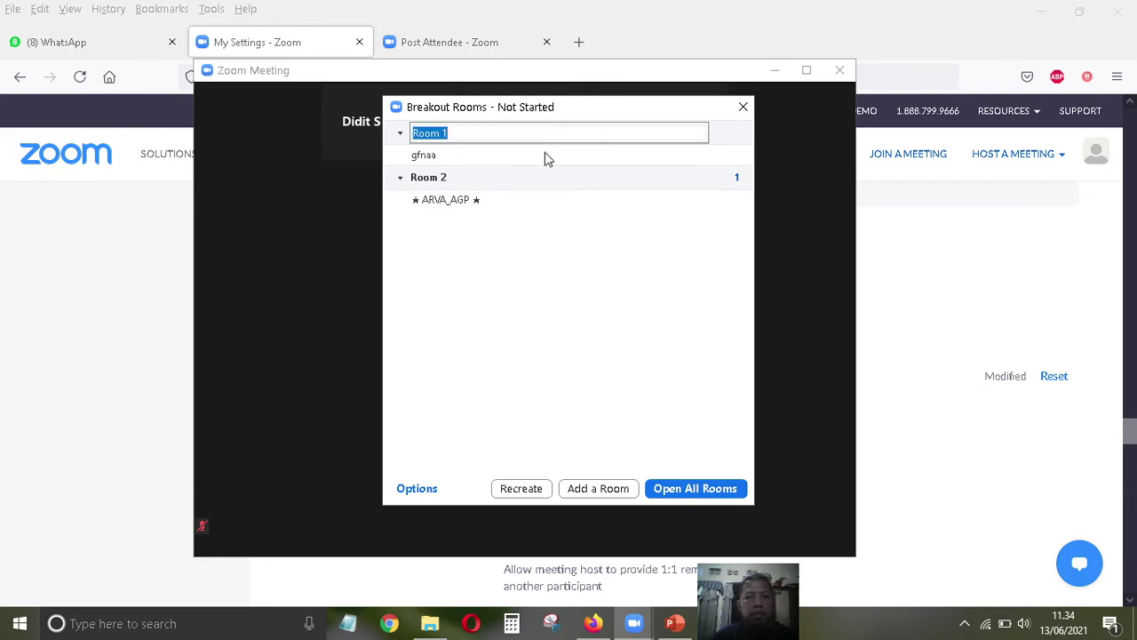
{"action": "key", "text": "BackSpace"}
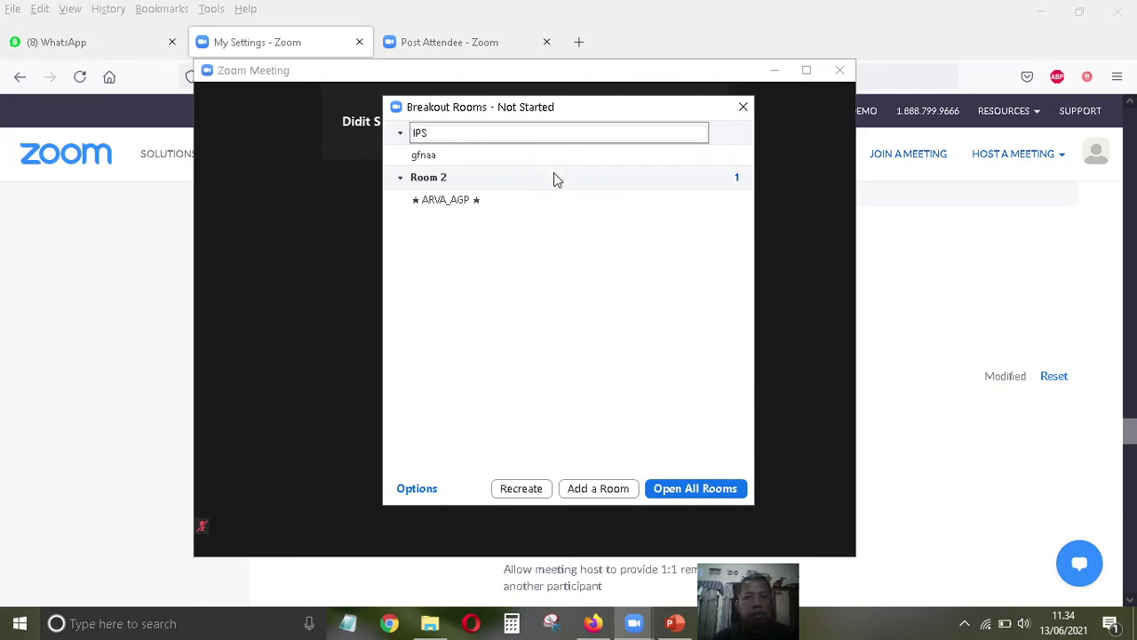
{"action": "left_click", "coordinate": [548, 272]}
{"action": "mouse_move", "coordinate": [469, 185]}
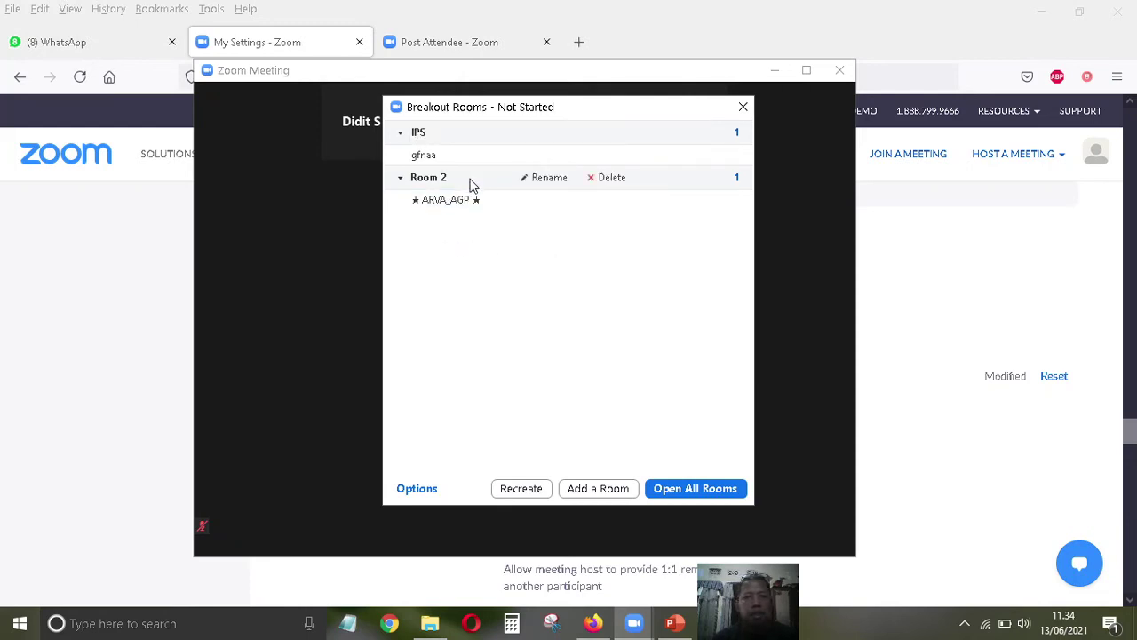
{"action": "left_click", "coordinate": [549, 178]}
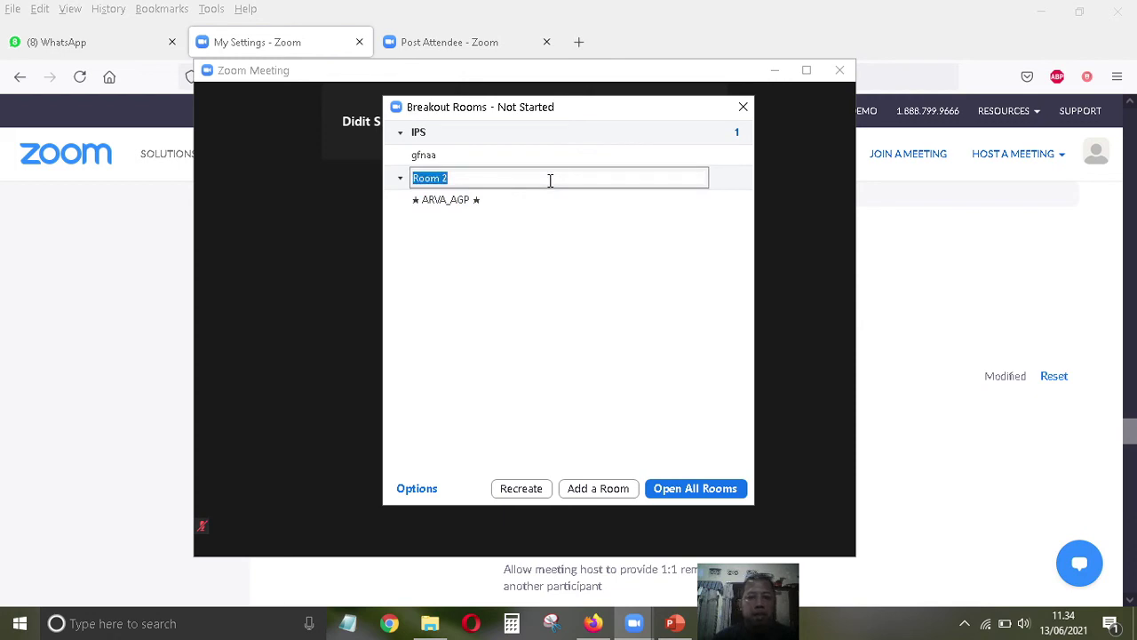
{"action": "key", "text": "BackSpace"}
{"action": "left_click", "coordinate": [587, 322]}
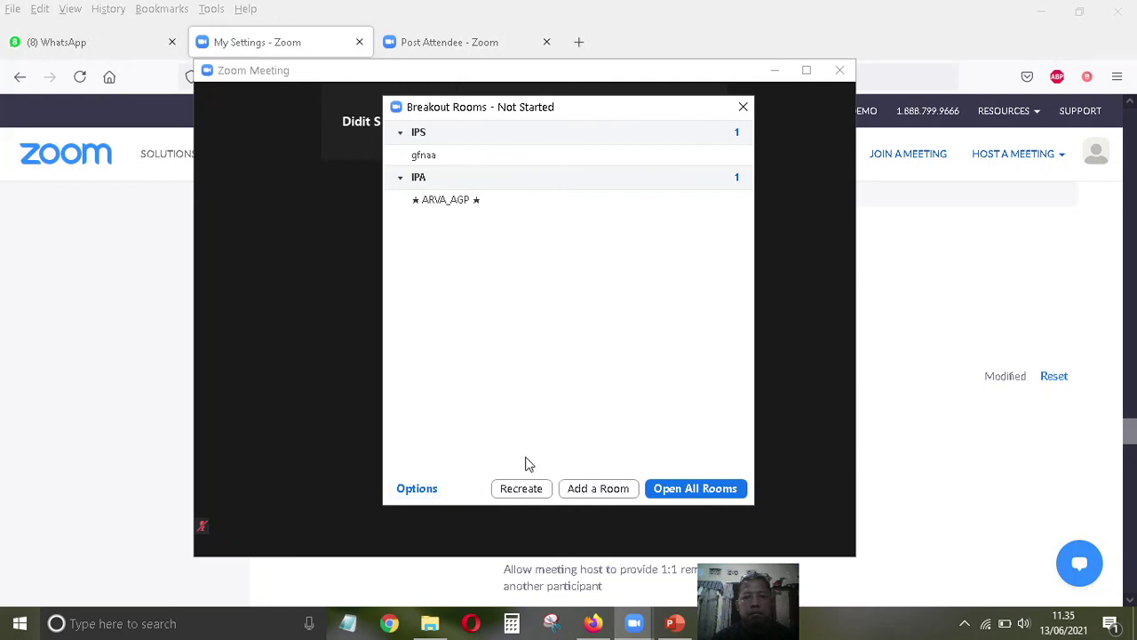
Step: Add two more breakout rooms, checking which participants can be assigned to the third room
{"action": "left_click", "coordinate": [611, 493]}
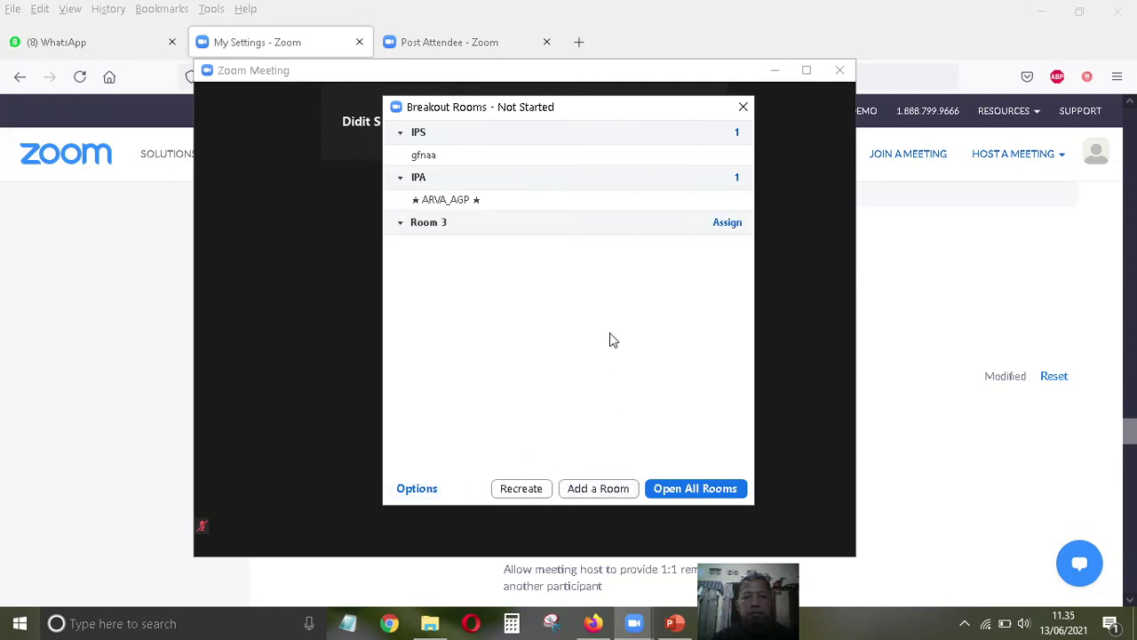
{"action": "left_click", "coordinate": [727, 223]}
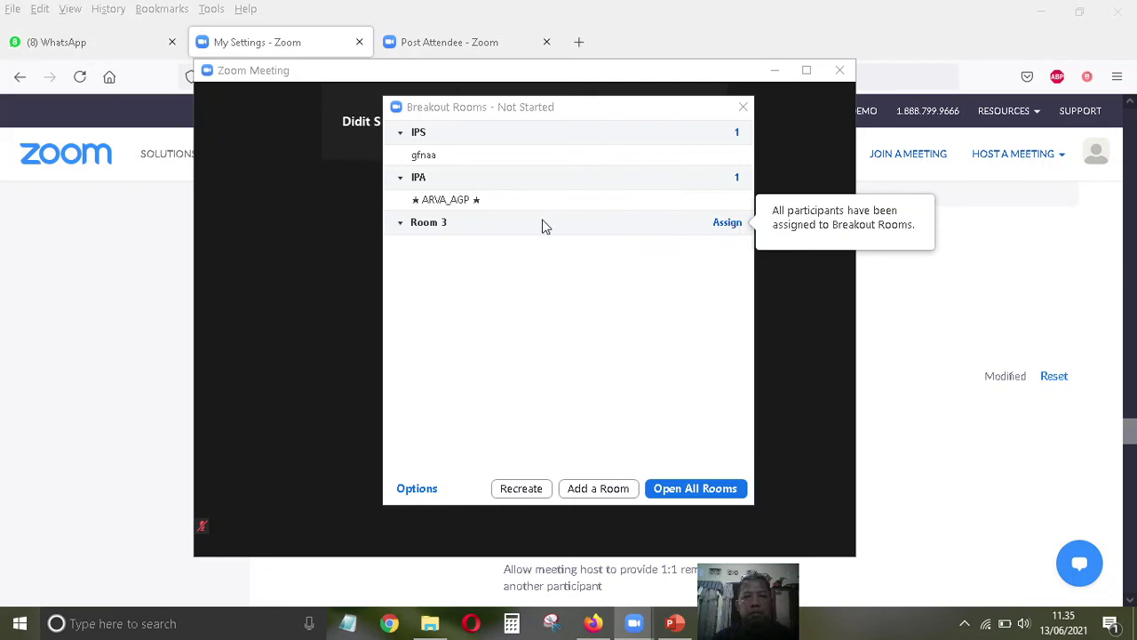
{"action": "left_click", "coordinate": [551, 275]}
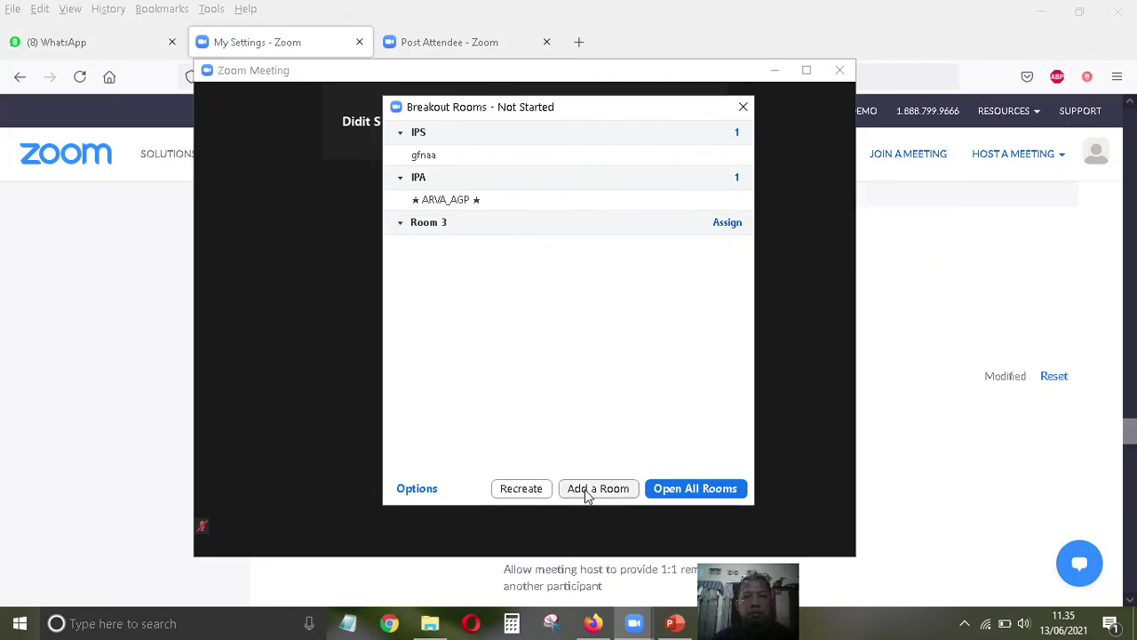
{"action": "left_click", "coordinate": [587, 493]}
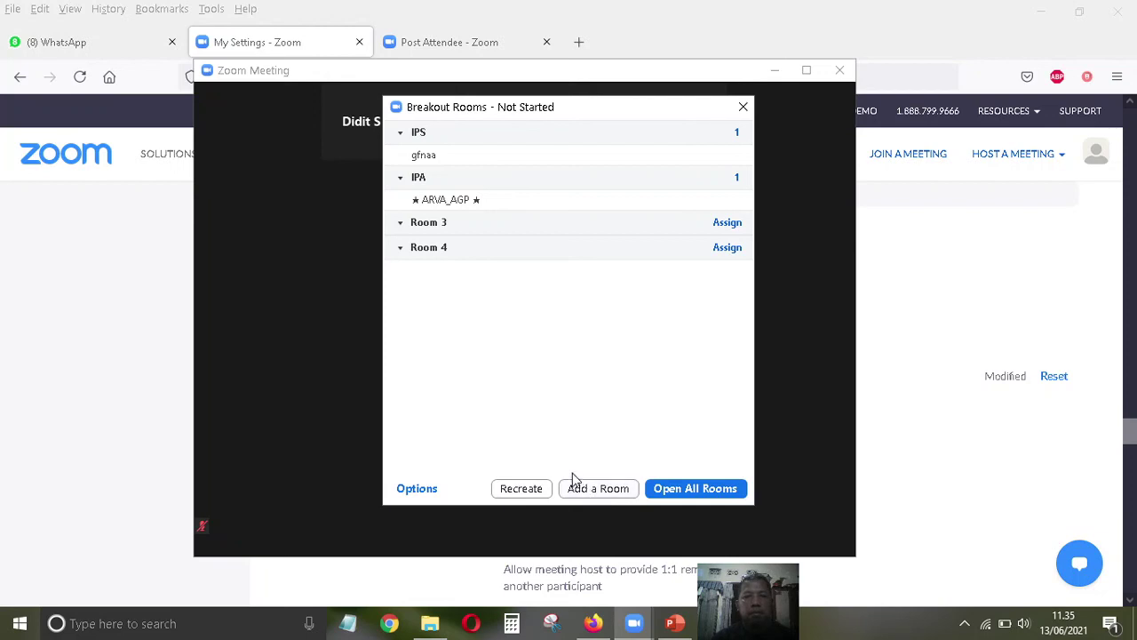
{"action": "mouse_move", "coordinate": [782, 545]}
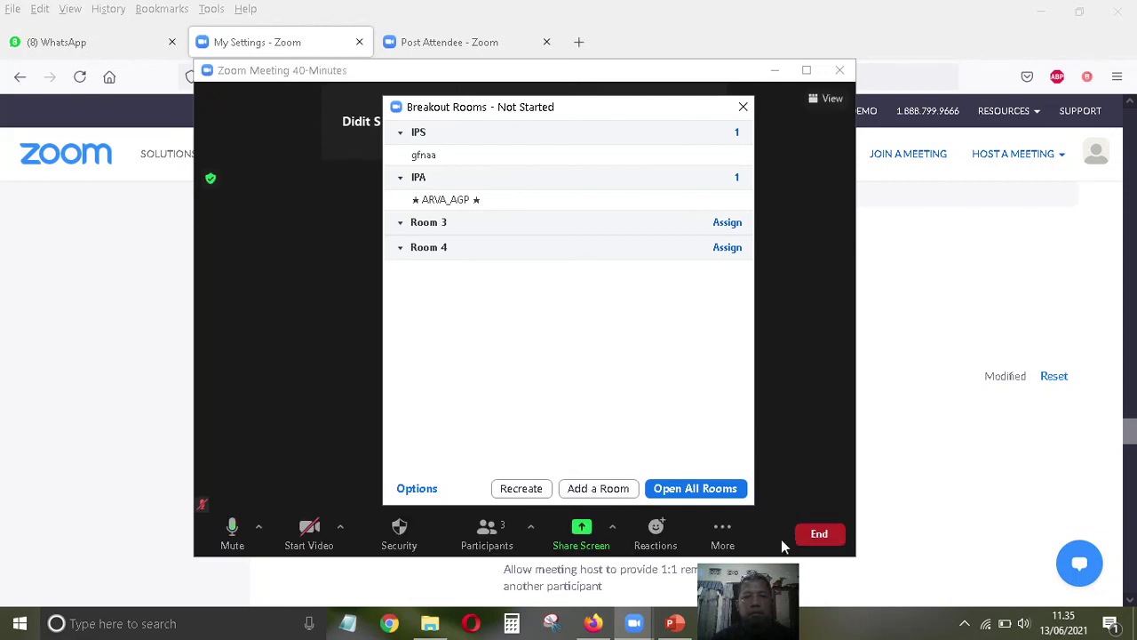